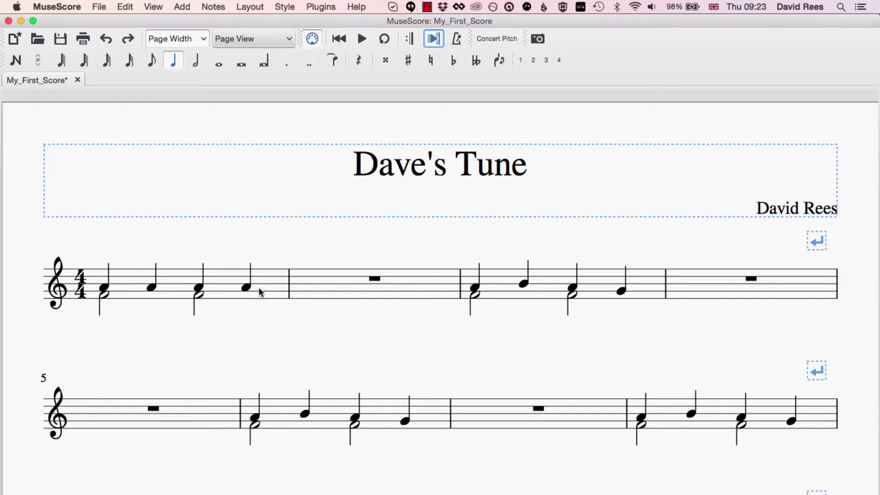
Select the first two beats of measure 1, from its first note through its second note
left_click(273, 288)
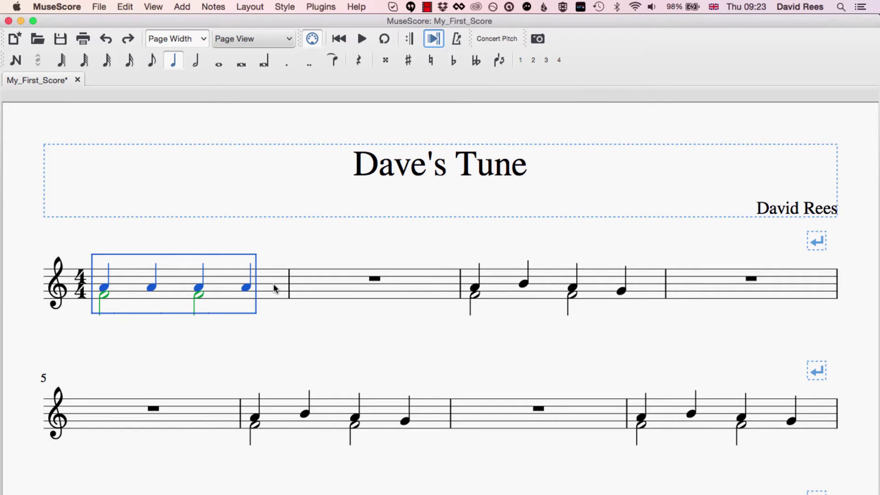
left_click(270, 323)
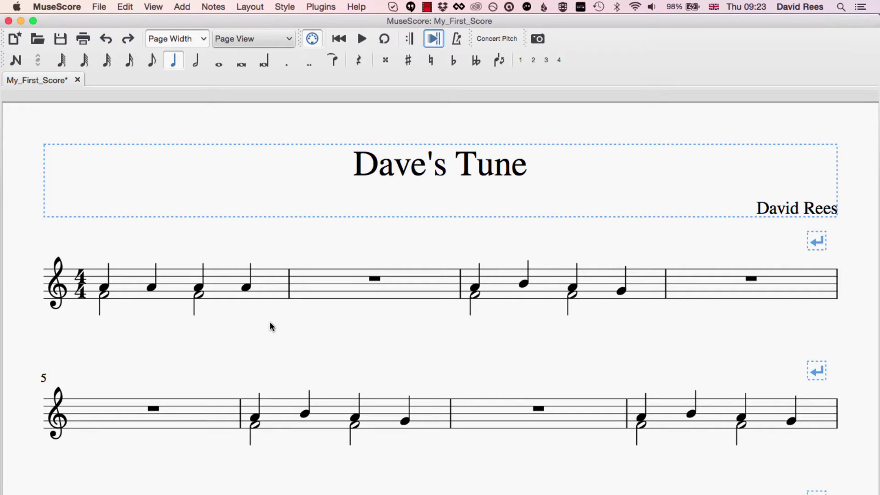
left_click(104, 287)
key("Escape")
left_click(271, 279)
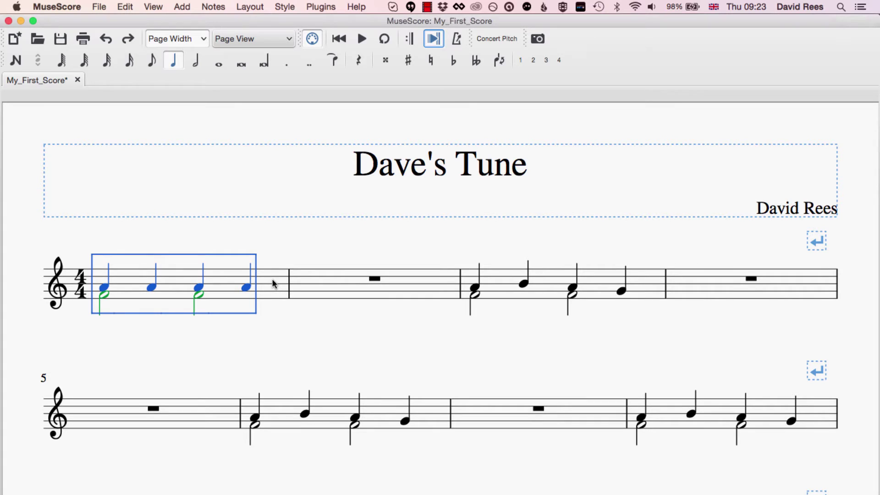
left_click(276, 366)
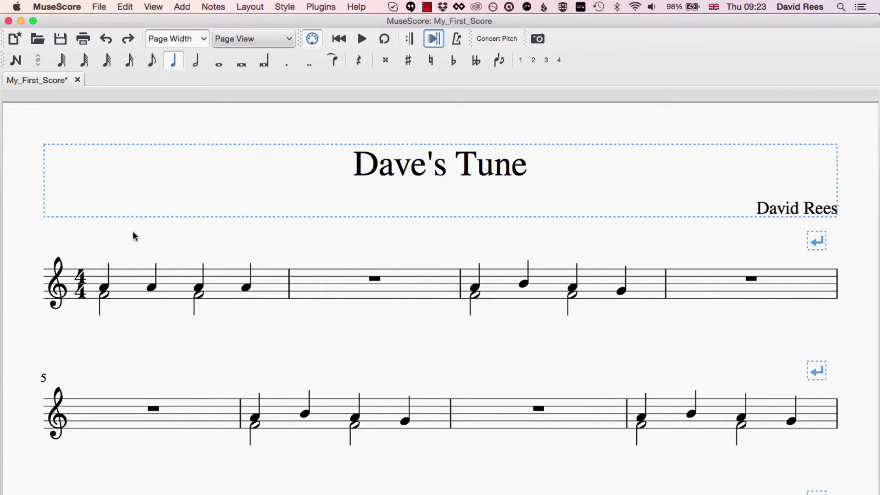
left_click(105, 287)
left_click(149, 287, "shift")
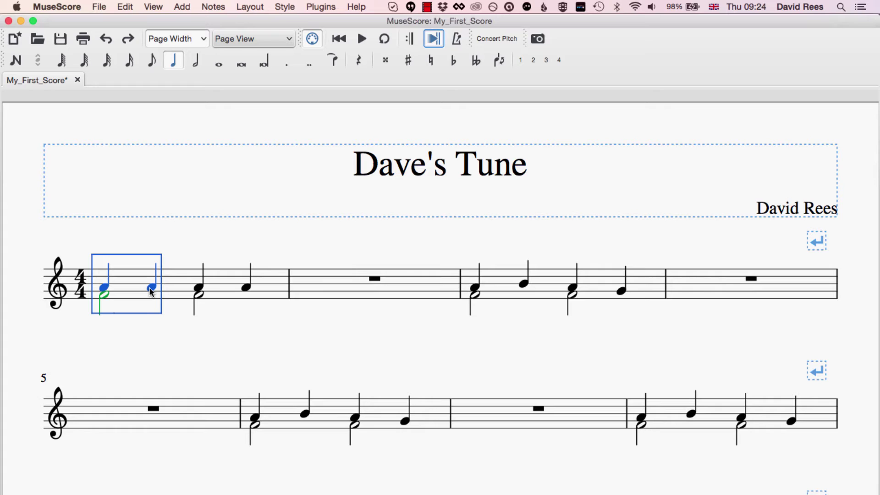
Turn the first two beats of measure 1 into rests and select the resulting half rest
key("BackSpace")
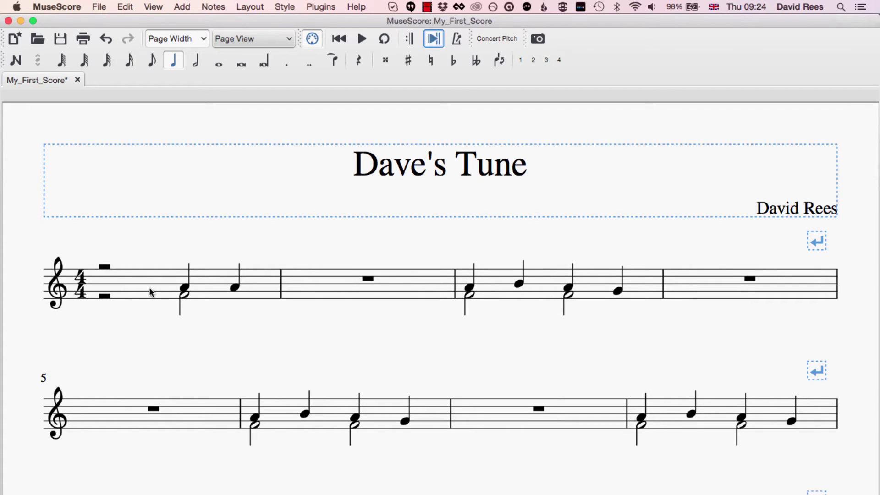
left_click(105, 266)
Enter a half-note A on beat 1 of measure 1
key("n")
key("a")
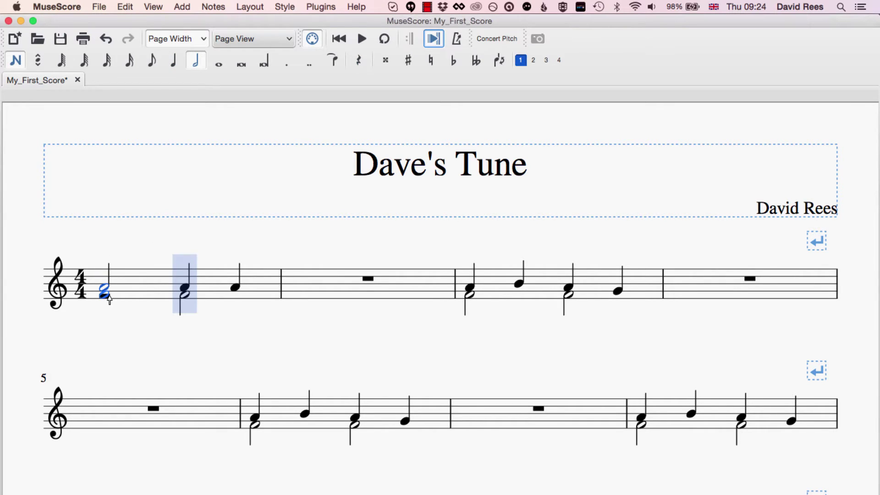
key("Escape")
Add a half-note F beneath it in voice 2, undoing a stray low note
left_click(105, 296)
key("n")
left_click(107, 294)
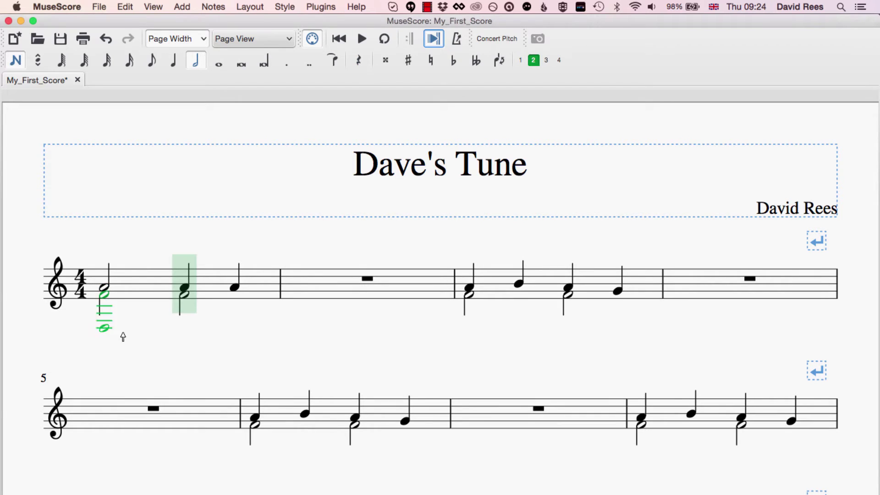
left_click(152, 346)
key("super+z")
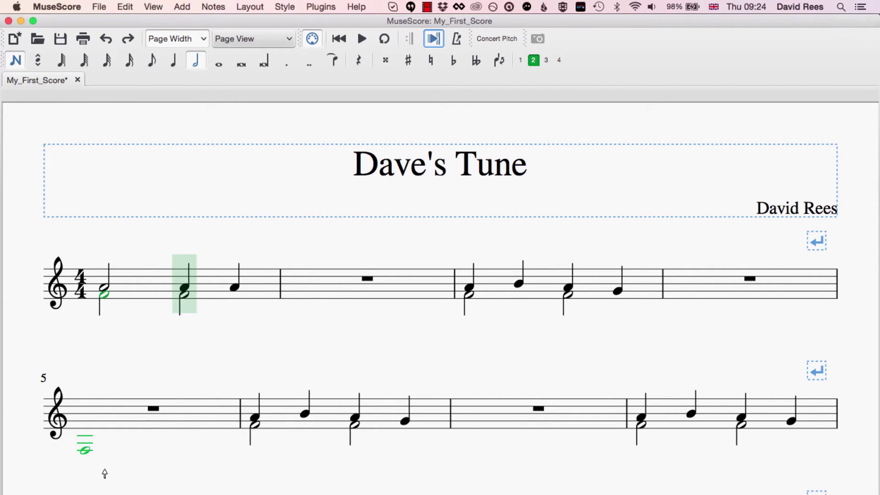
key("Escape")
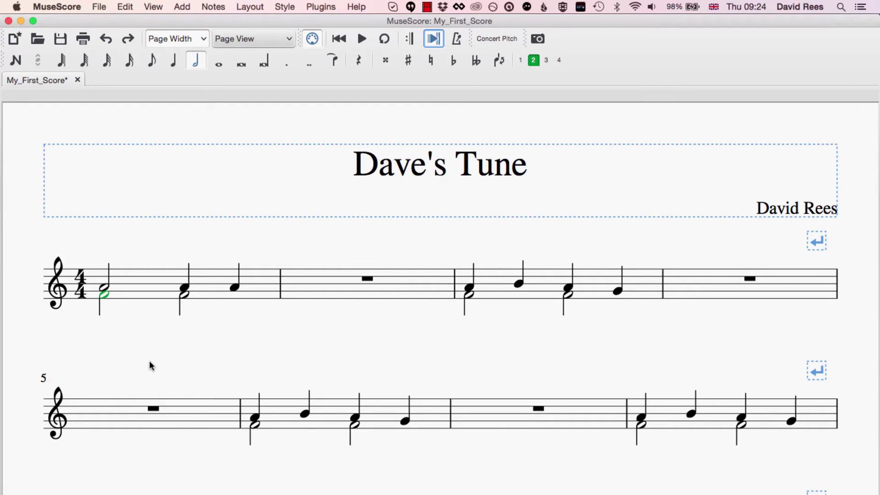
key("Escape")
Select measures 1 through 4 and delete their contents, leaving whole rests in each
left_click(106, 288)
left_click(793, 285, "shift")
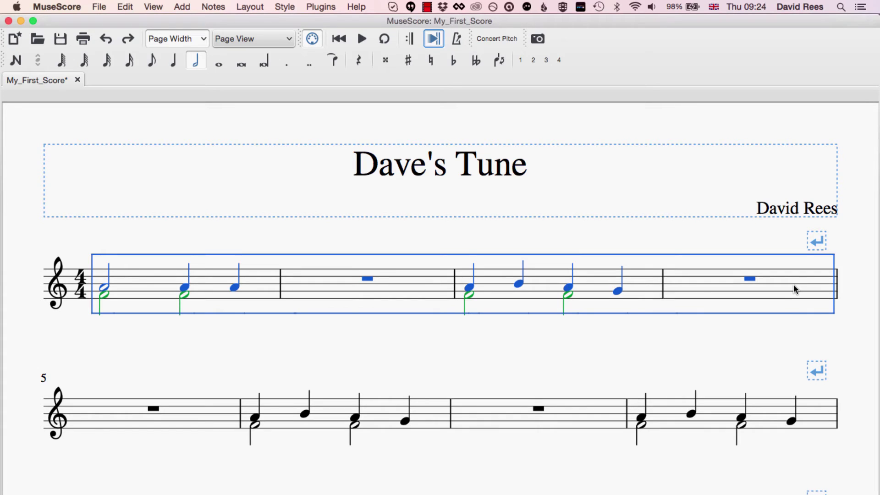
key("Delete")
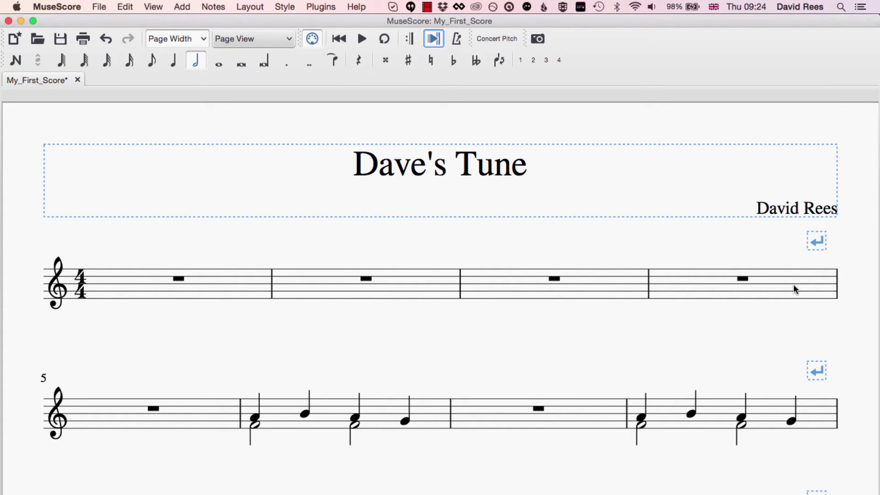
key("super+z")
key("Escape")
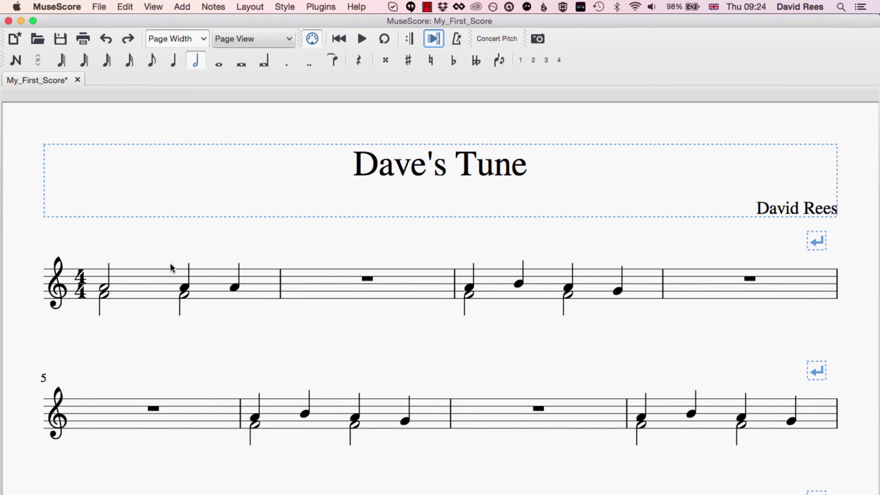
left_click(105, 288)
left_click(816, 286, "shift")
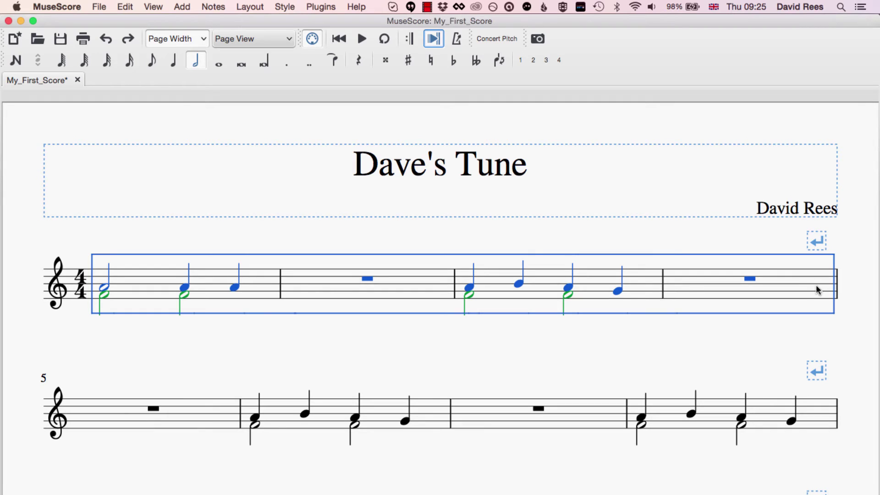
key("Delete")
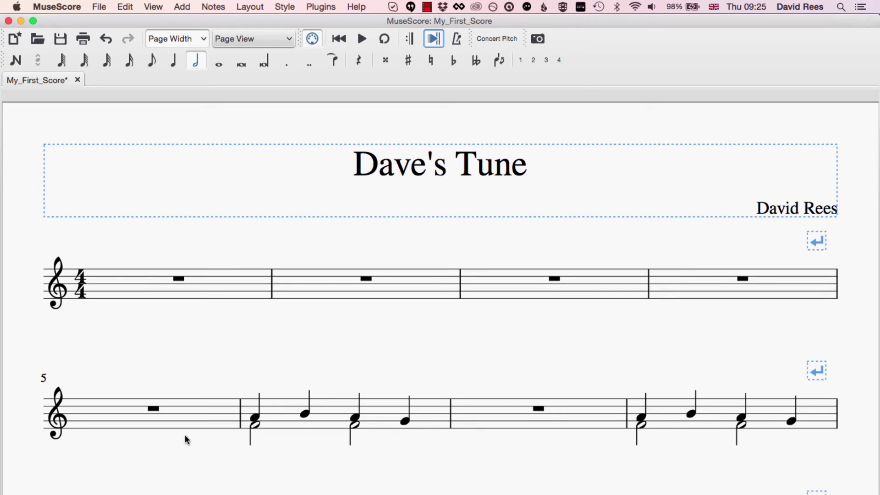
Select the range of empty measures 1 through 4 on the first line
left_click(100, 427)
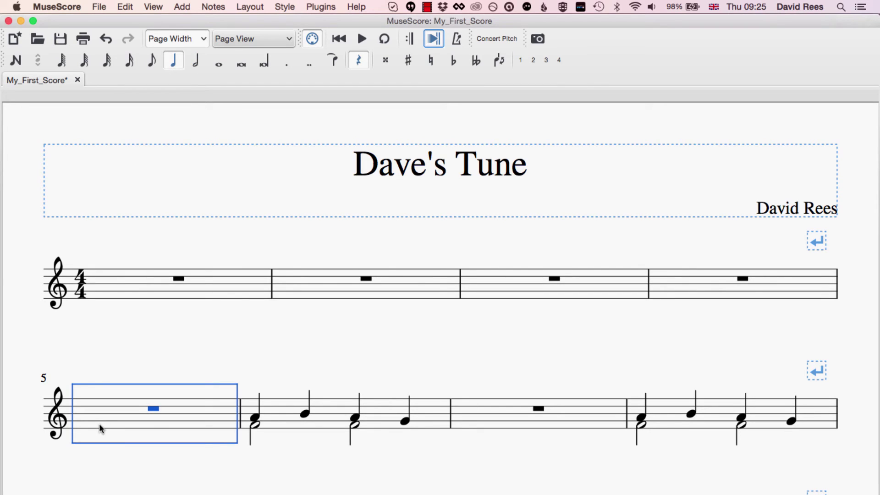
left_click(222, 281)
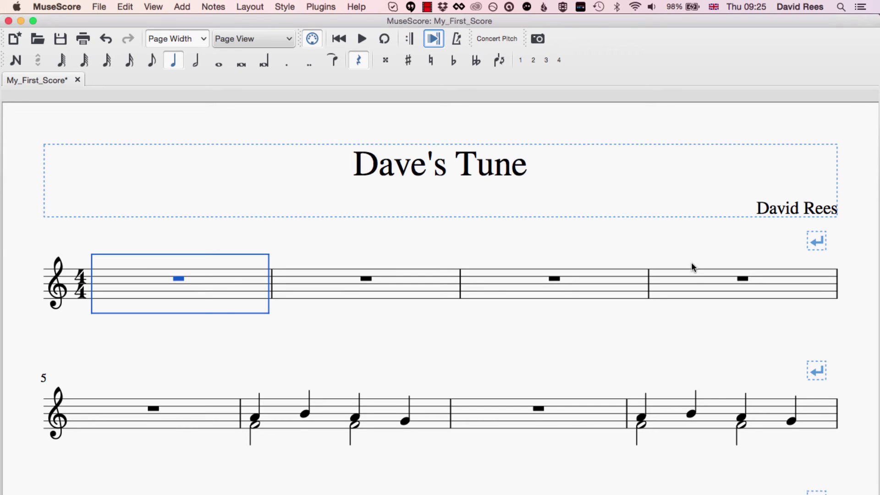
left_click(689, 289, "shift")
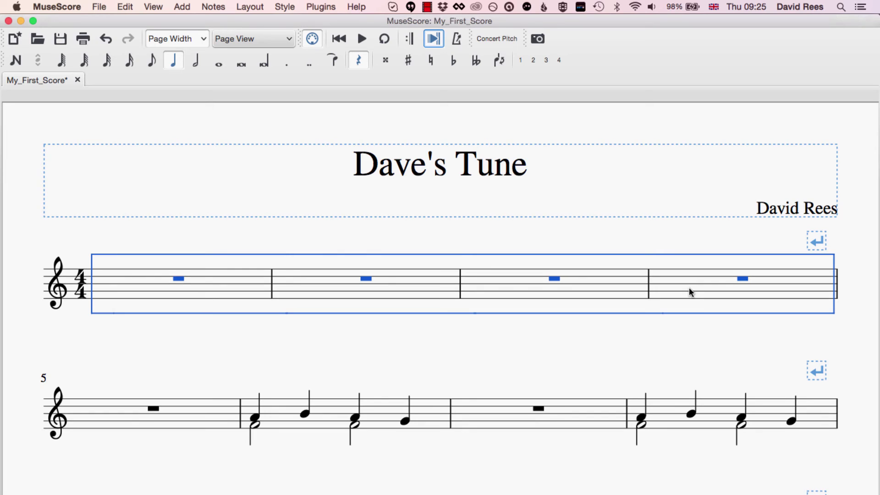
left_click(104, 219)
left_click(122, 288)
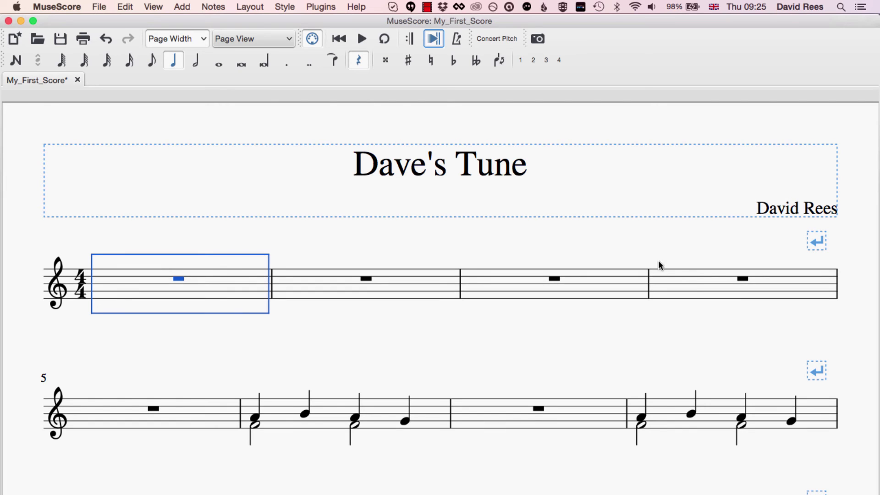
left_click(706, 277, "shift")
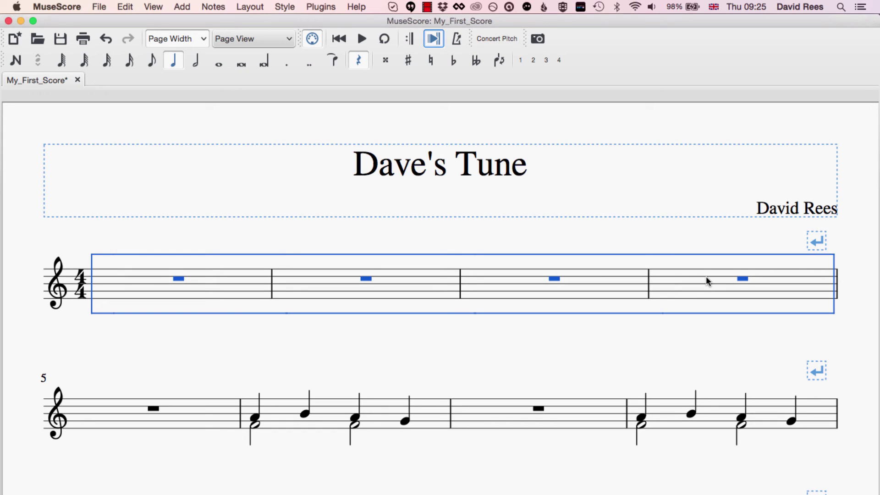
Delete measures 1–4 from the score with Cmd+Backspace so later measures move up
key("super+BackSpace")
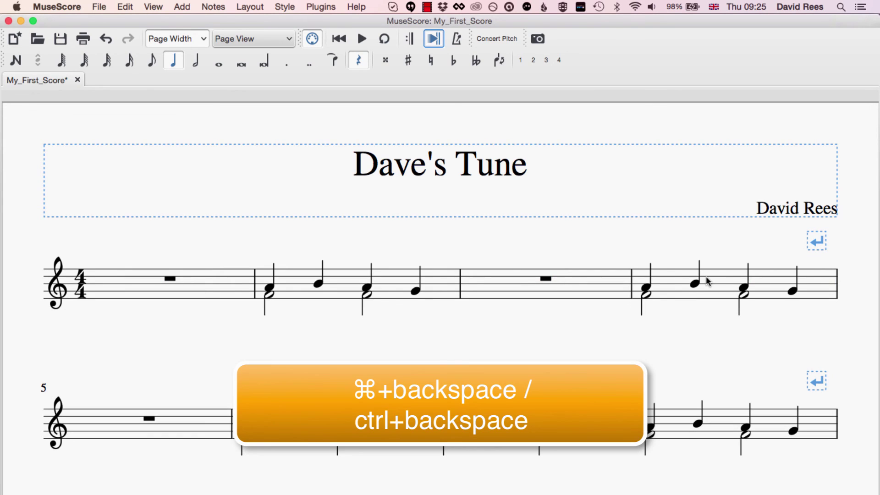